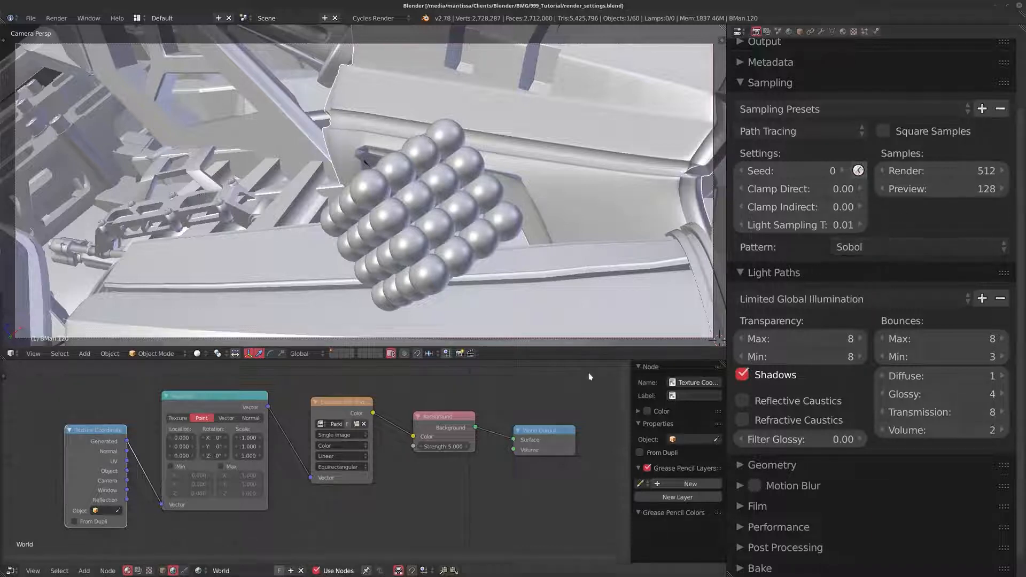
Check the stored render result, and set Clamp Direct and Clamp Indirect to 1.00 in the sampling settings.
key(F11)
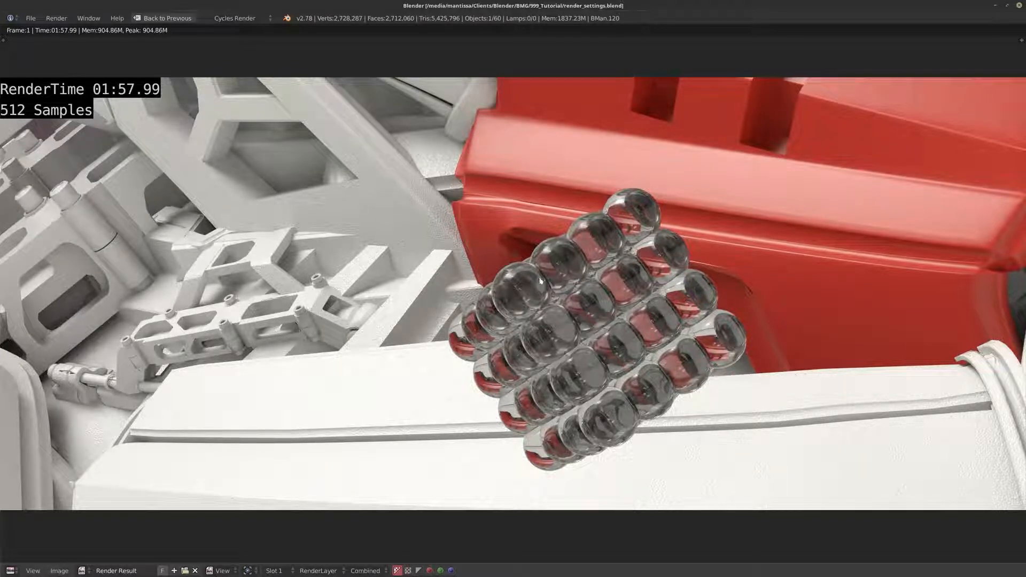
click(165, 18)
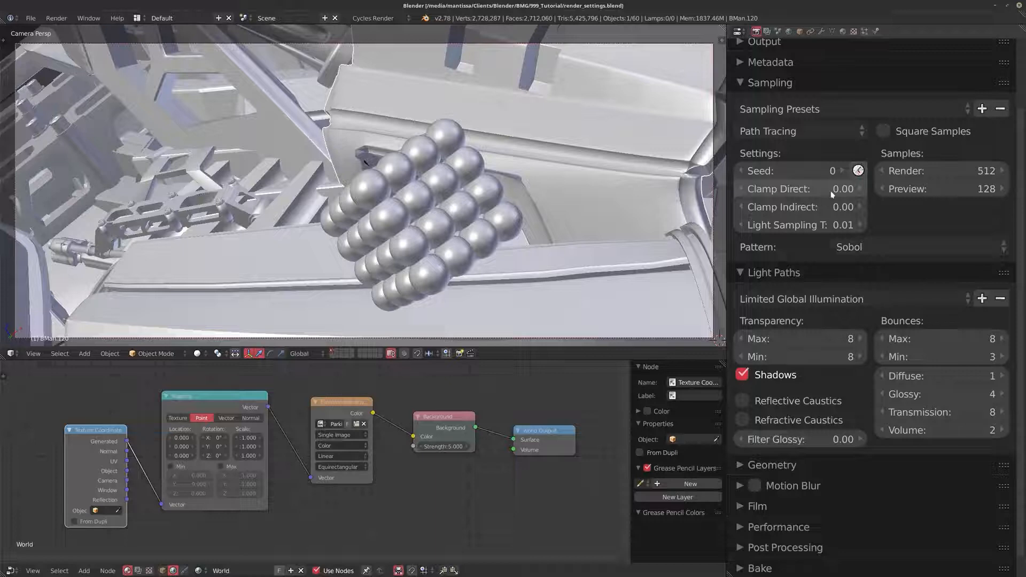
click(802, 188)
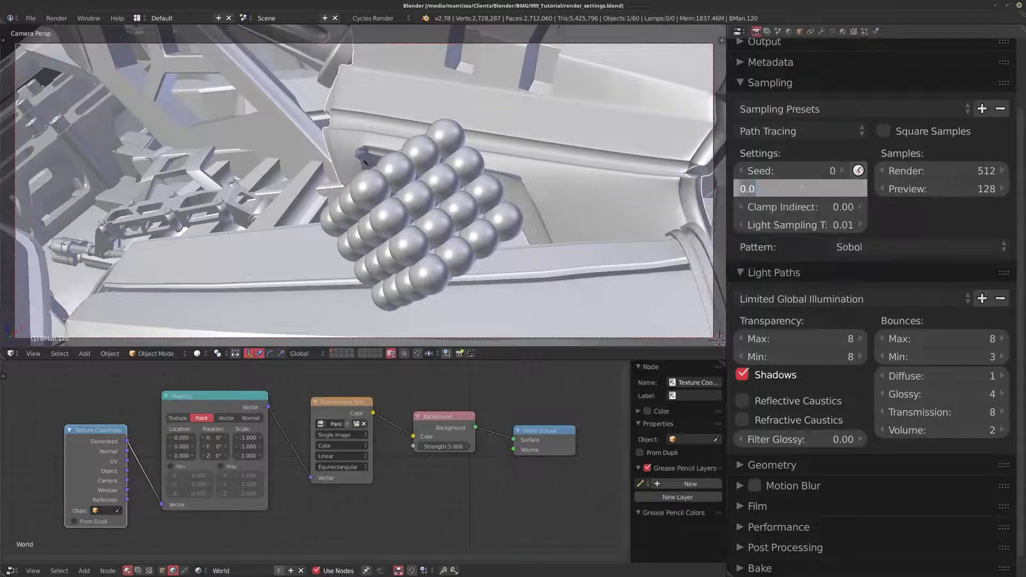
text(1)
key(Tab)
text(1)
key(Return)
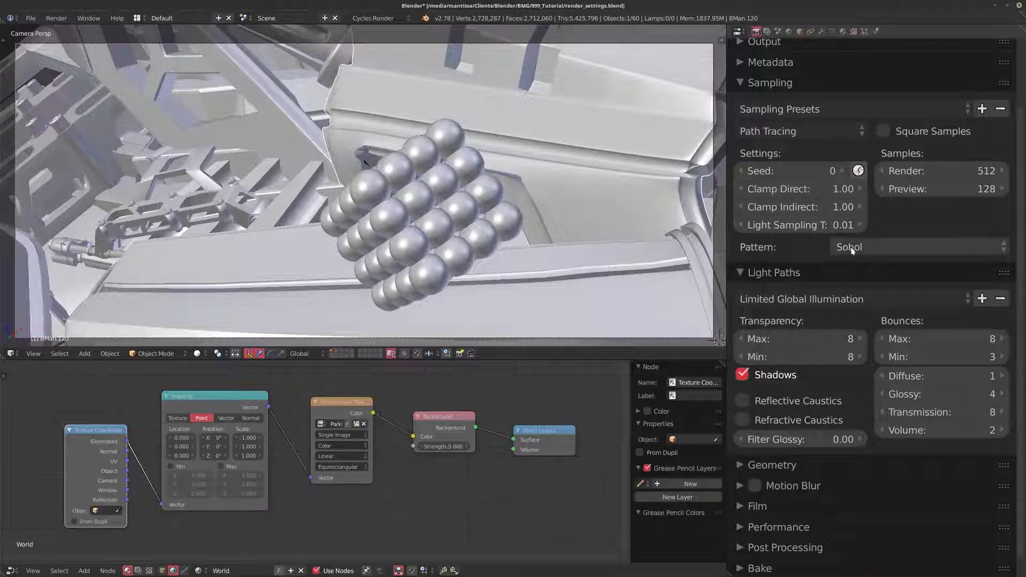
Set the sampling pattern to Correlated Multi-Jitter.
click(884, 250)
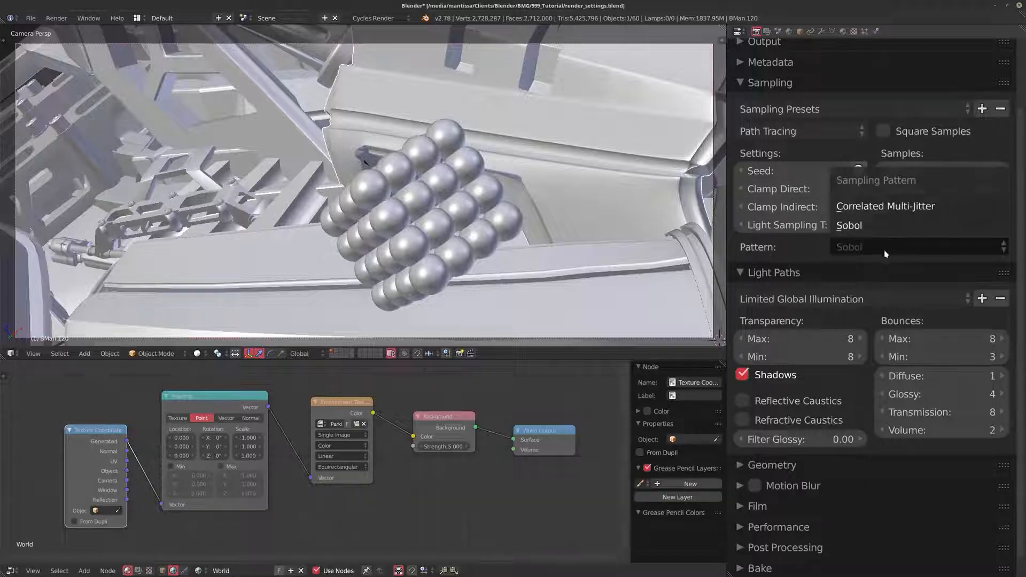
click(877, 211)
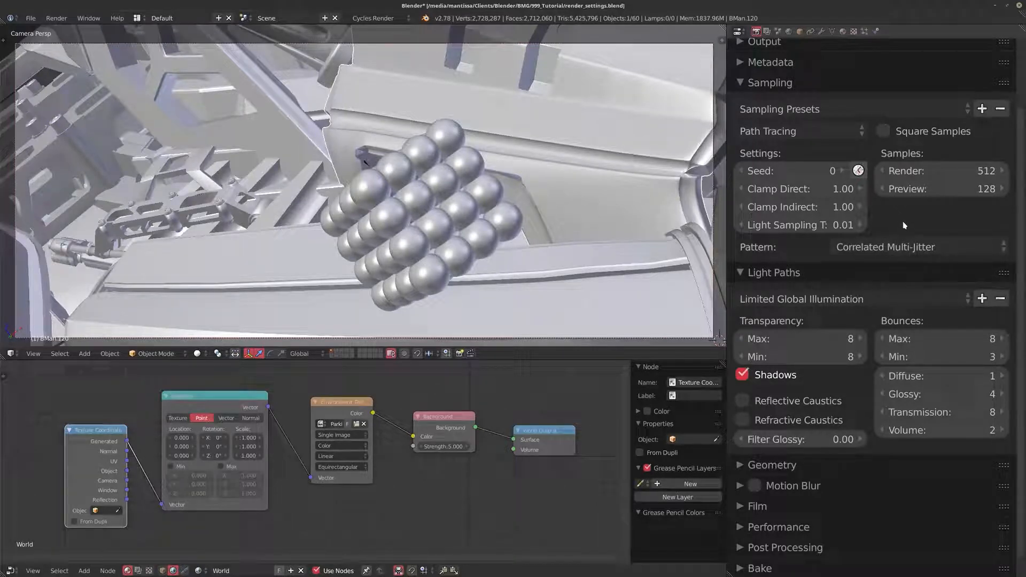
click(886, 249)
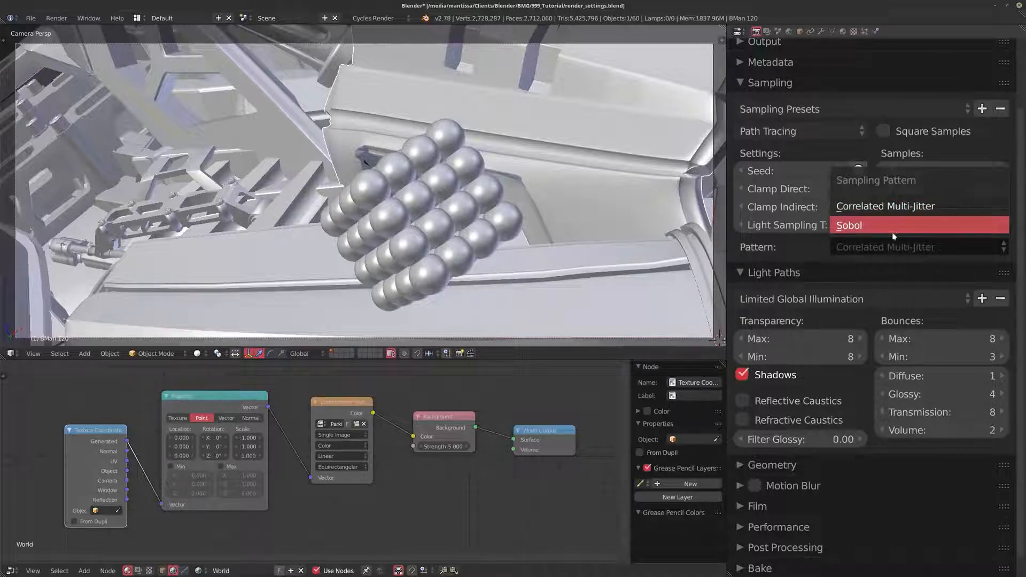
click(893, 249)
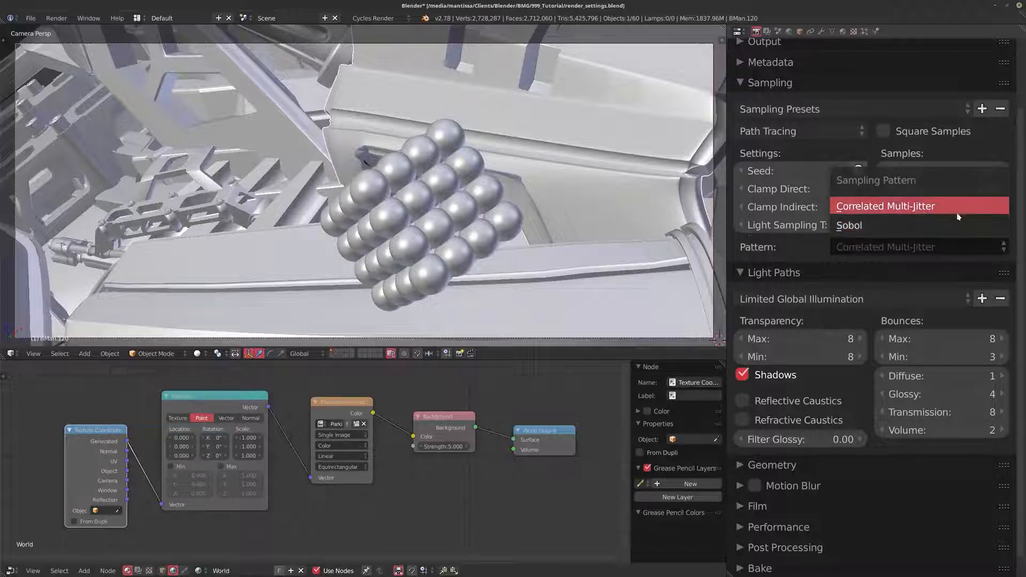
click(901, 213)
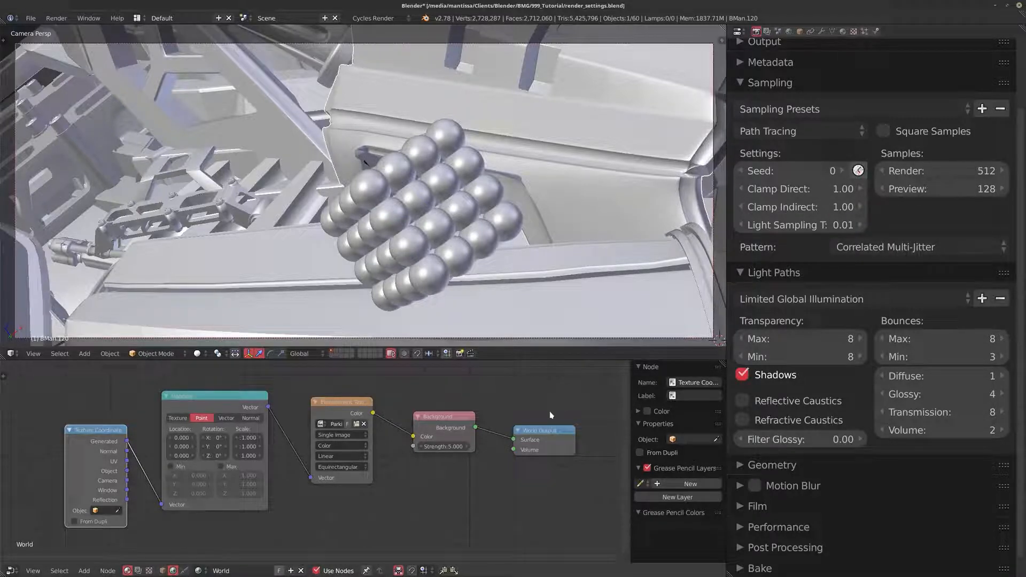
Compare the stored renders in Slot 1 and Slot 2 to examine the effect of too much clamping.
key(F11)
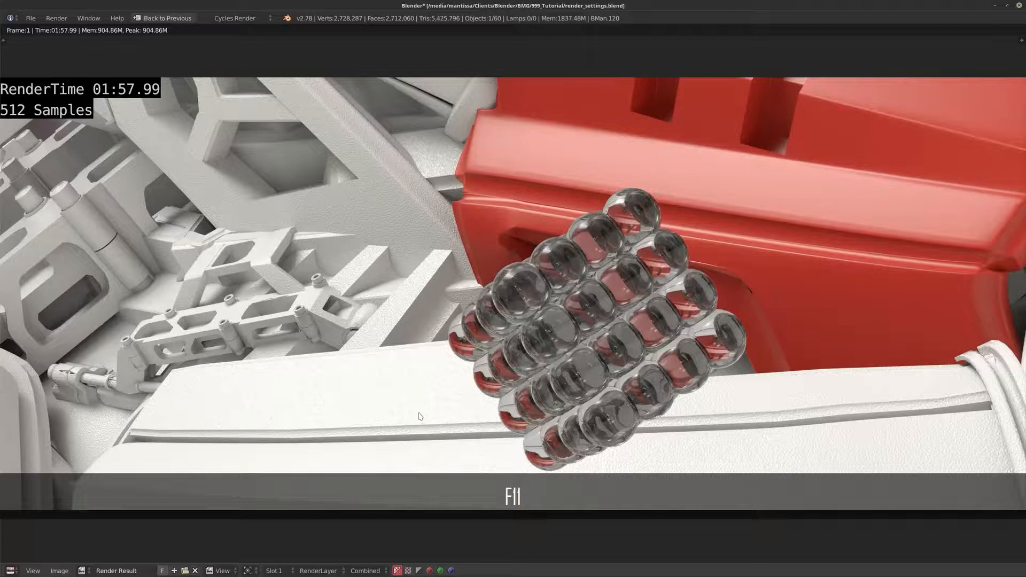
click(283, 570)
click(285, 547)
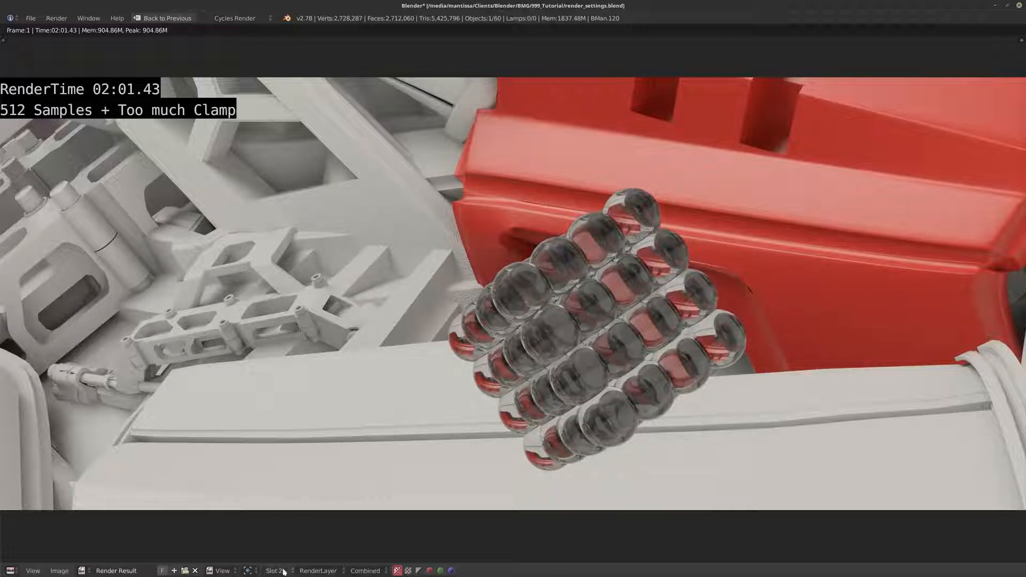
ctrl+scroll(283, 572, down, 1)
ctrl+scroll(284, 572, up, 1)
key(Escape)
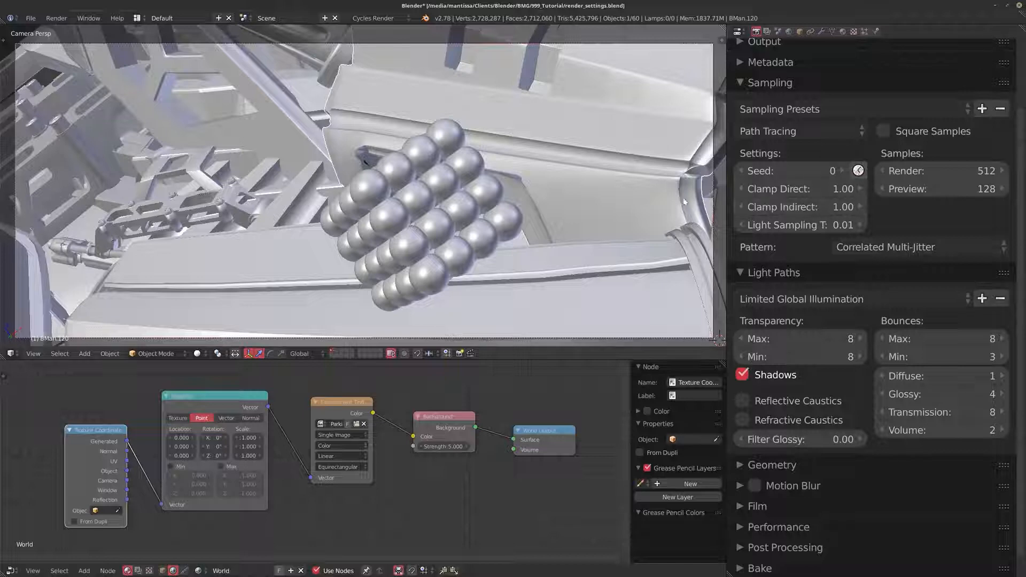
Set Clamp Direct to 10.00 and Clamp Indirect to 7.00.
click(797, 190)
text(10)
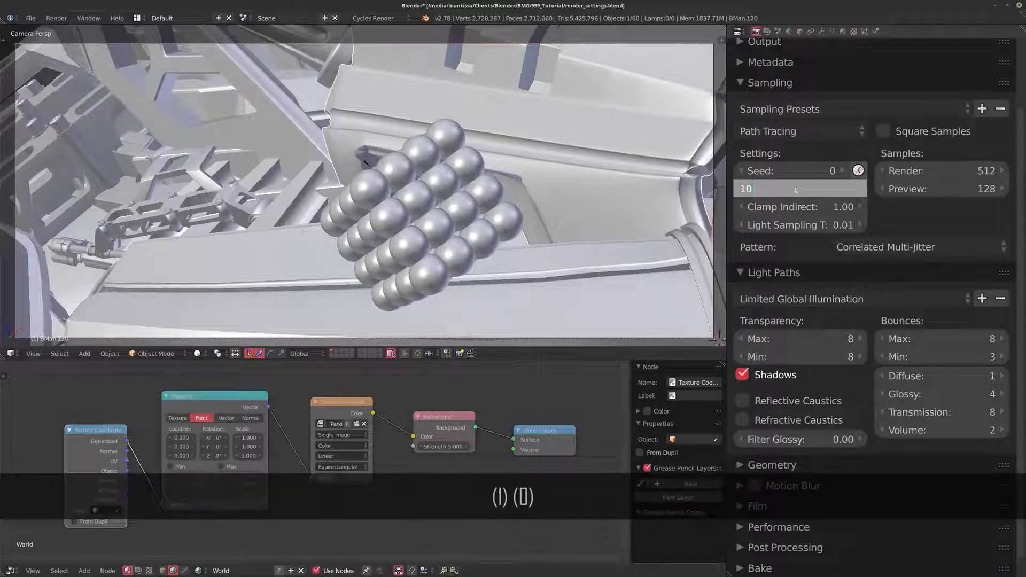
key(Tab)
text(7)
key(Return)
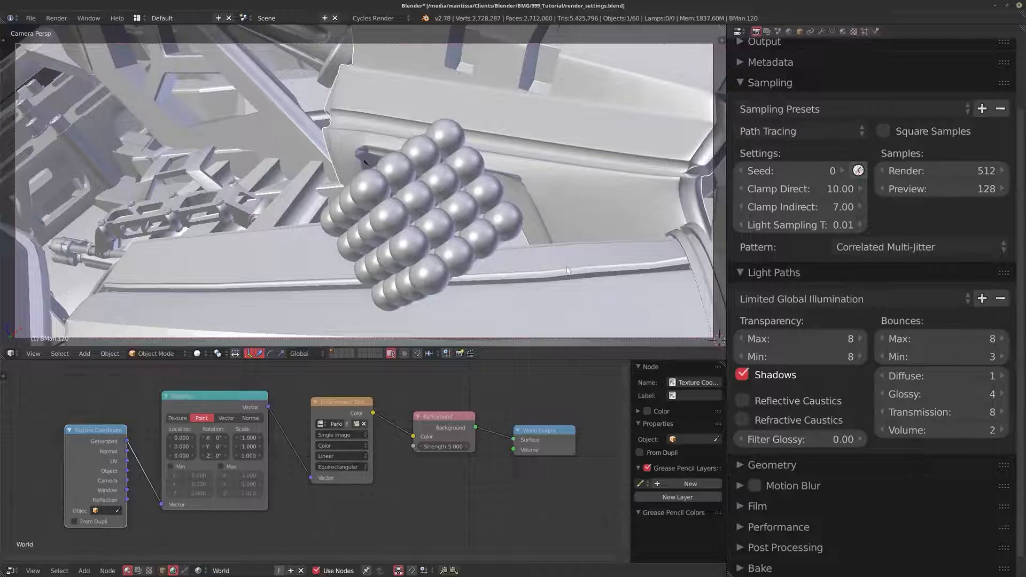
Compare the render in Slot 3 with the unclamped render in Slot 1 and return to the scene layout.
key(F11)
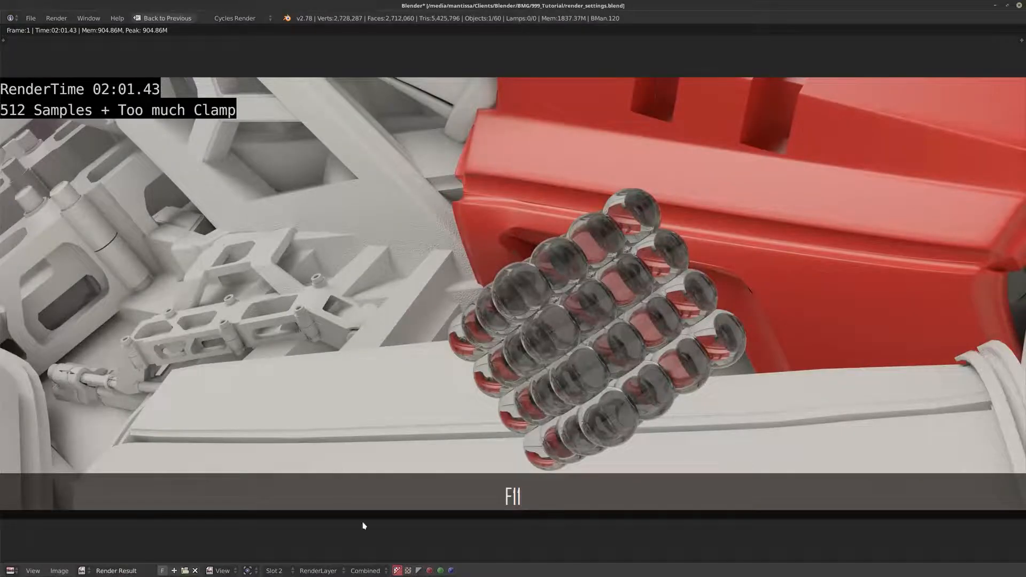
click(274, 570)
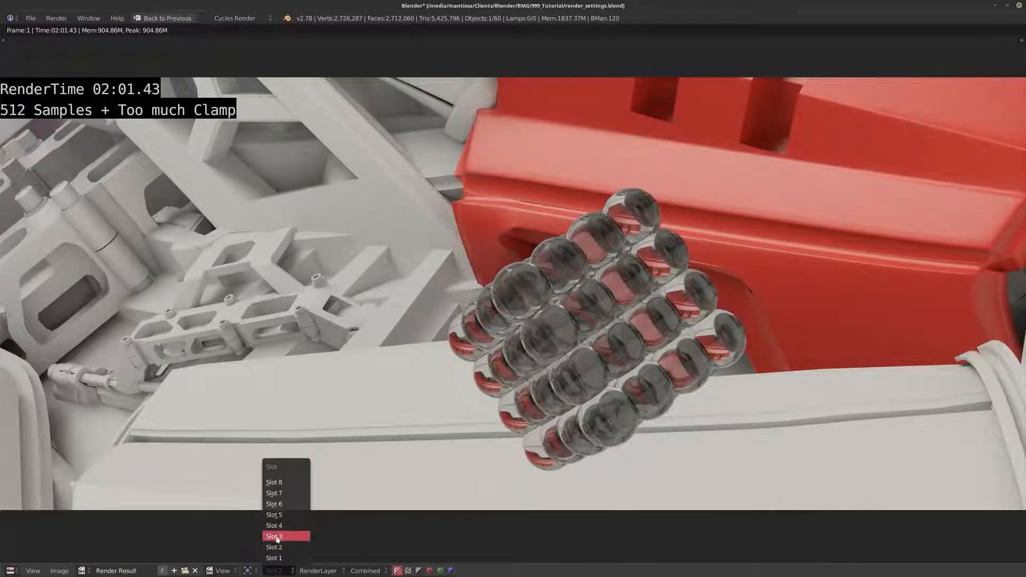
click(274, 536)
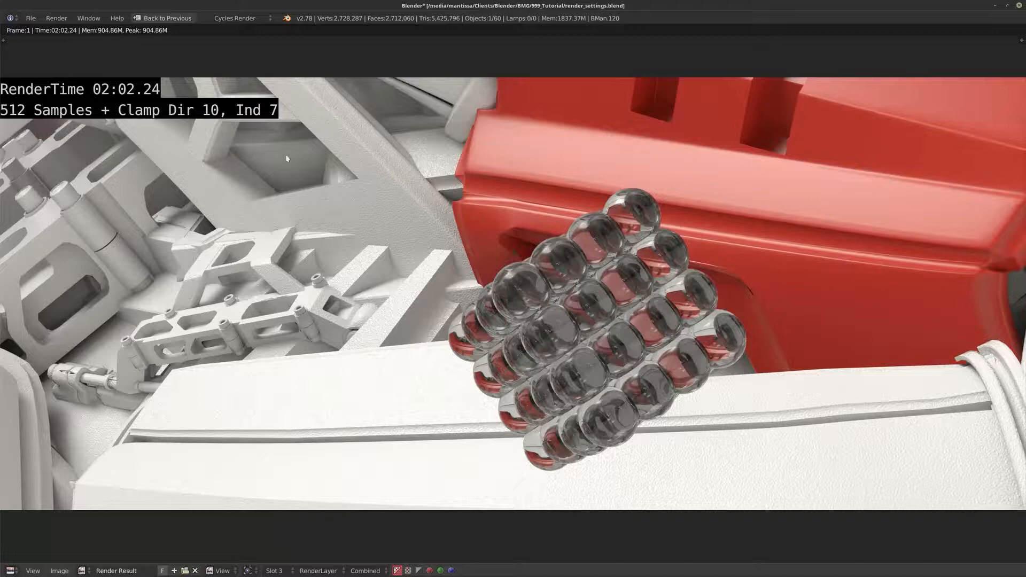
click(275, 570)
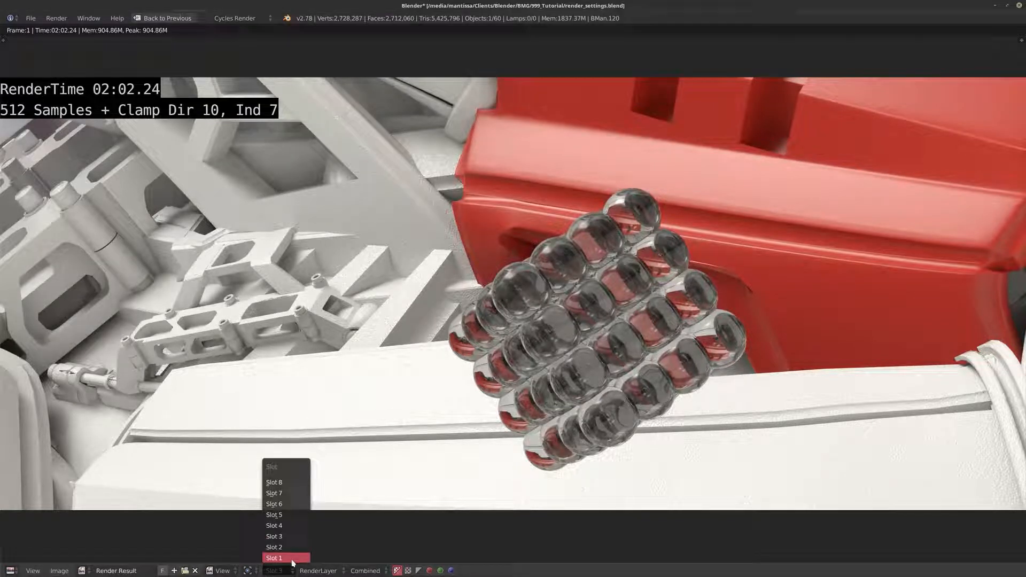
click(293, 558)
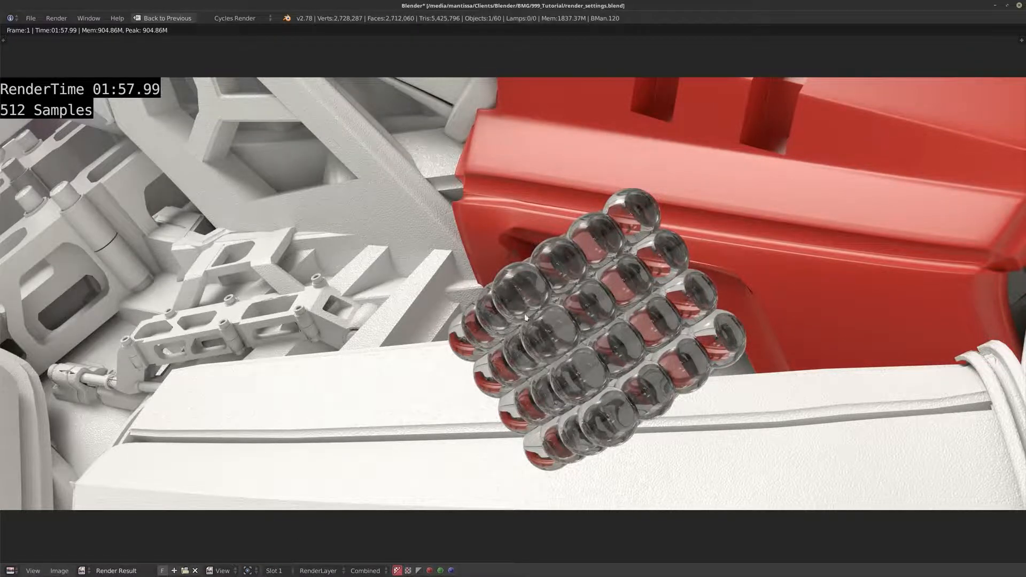
click(279, 570)
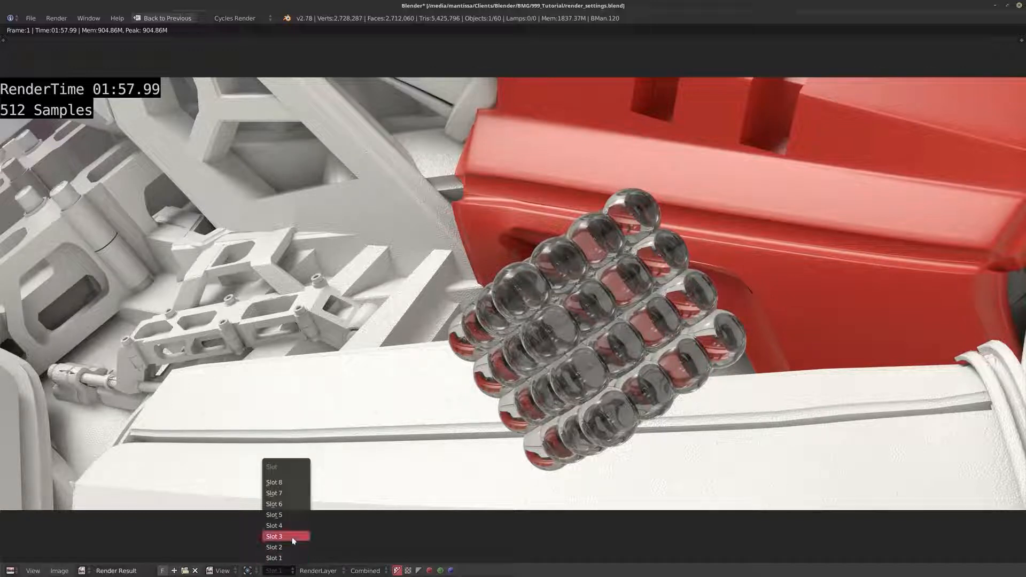
click(293, 539)
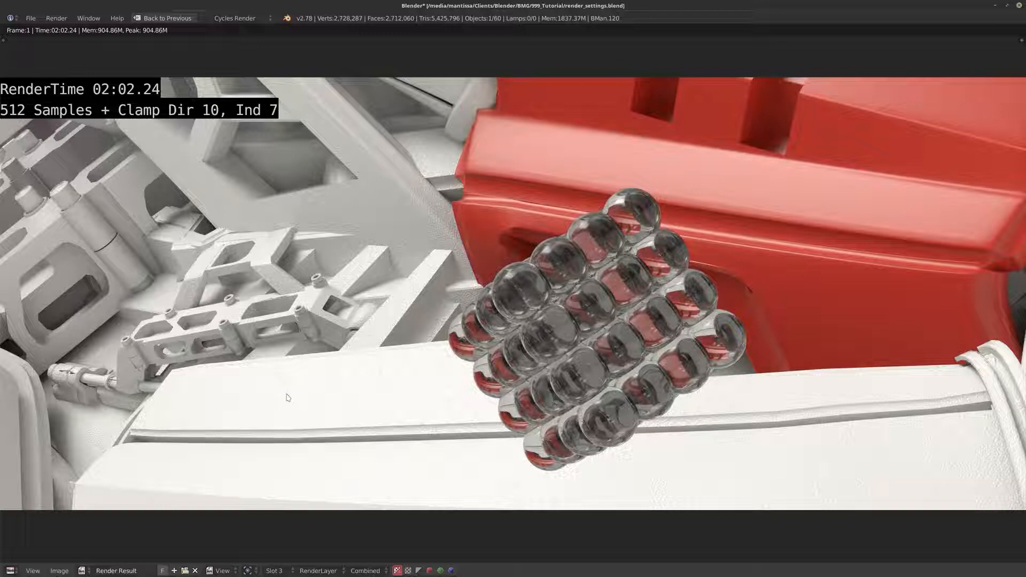
click(152, 19)
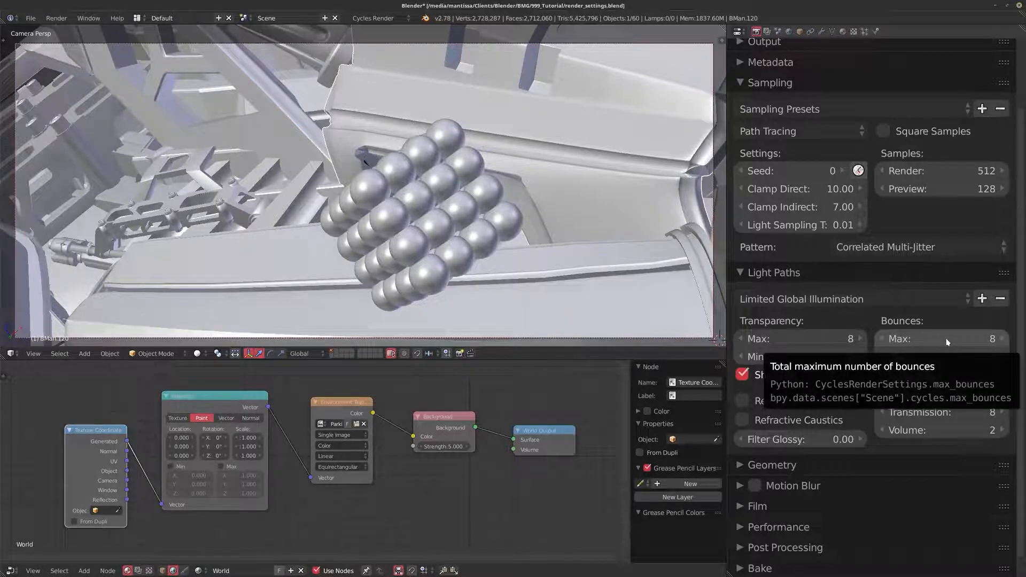
Apply the Full Global Illumination preset to the light paths.
click(795, 300)
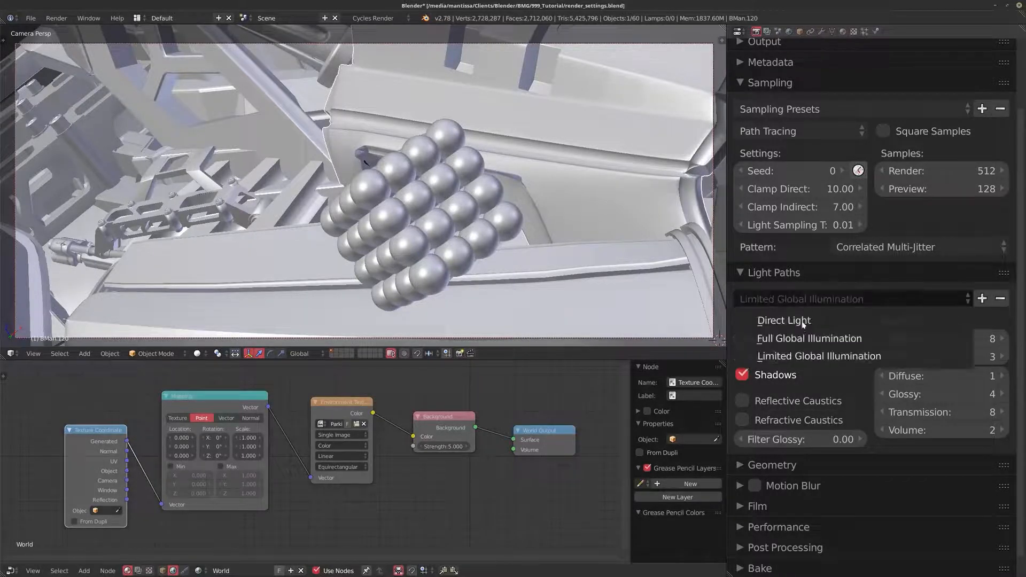
click(800, 341)
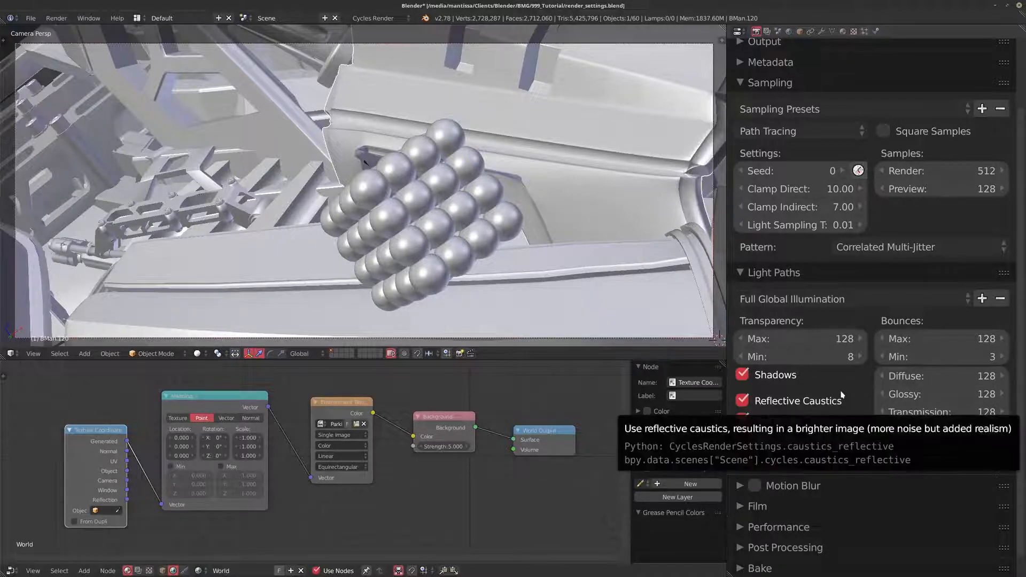
Compare the Full GI render in Slot 4 repeatedly with the limited-bounce render in Slot 3, and return to the scene layout.
key(F11)
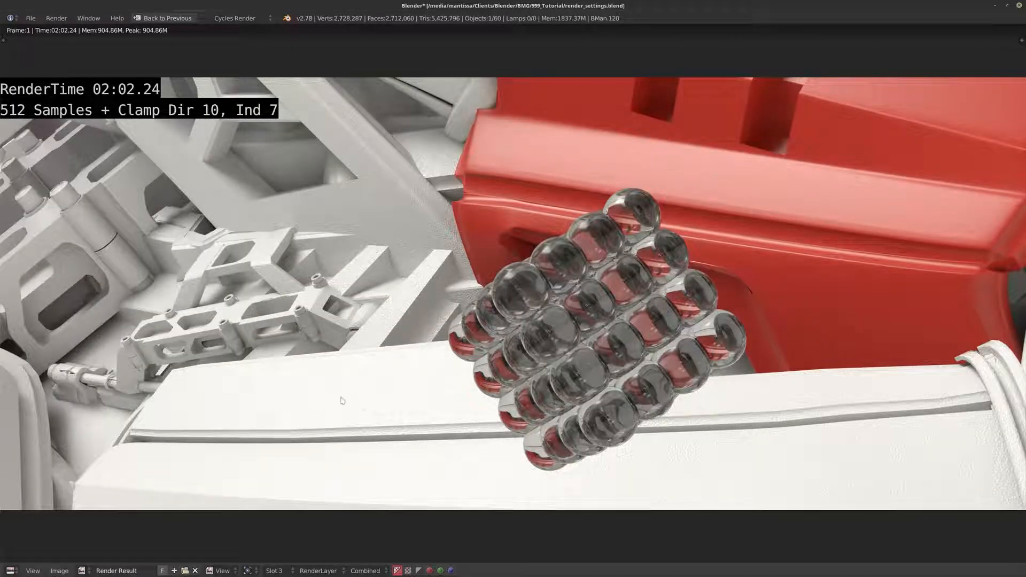
click(272, 570)
click(291, 526)
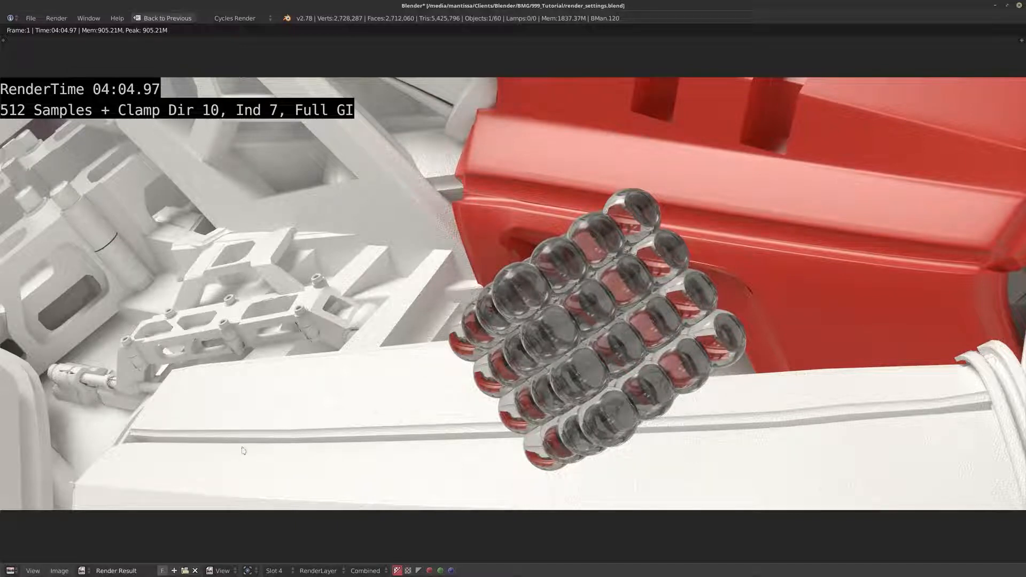
ctrl+scroll(281, 568, down, 1)
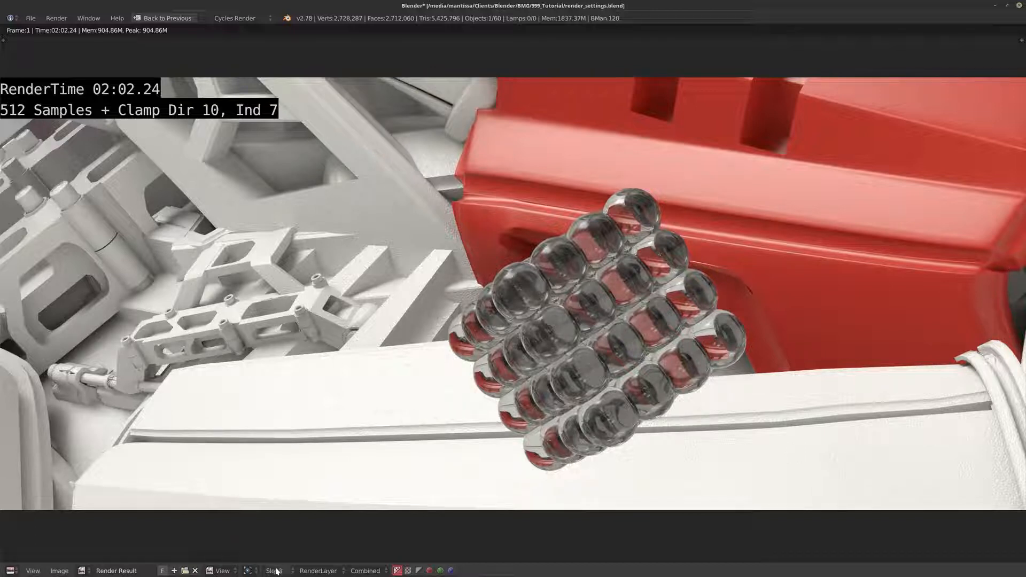
ctrl+scroll(276, 571, up, 1)
ctrl+scroll(276, 570, down, 1)
ctrl+scroll(275, 571, up, 1)
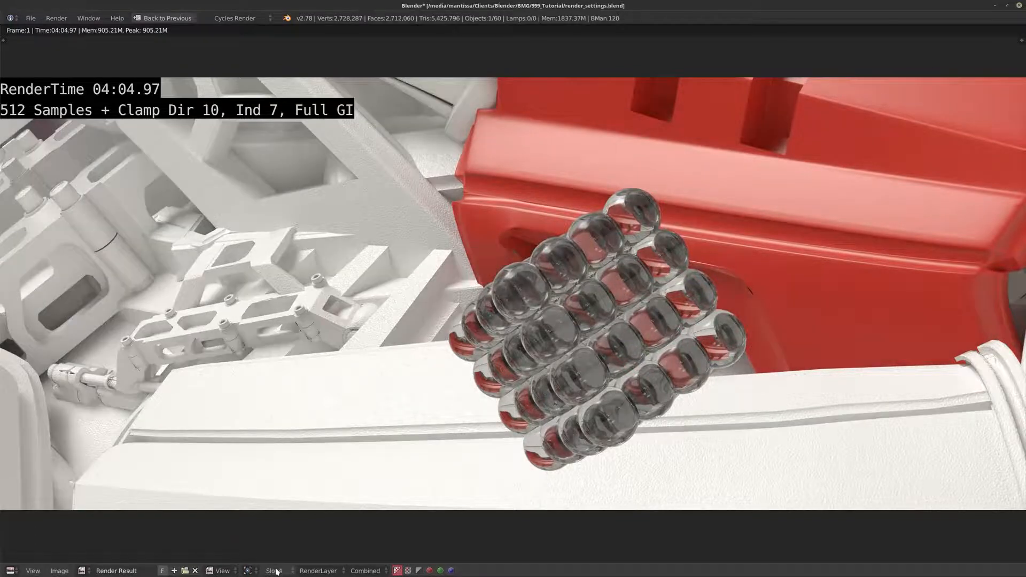
ctrl+scroll(276, 571, down, 1)
ctrl+scroll(276, 571, up, 1)
ctrl+scroll(283, 572, down, 1)
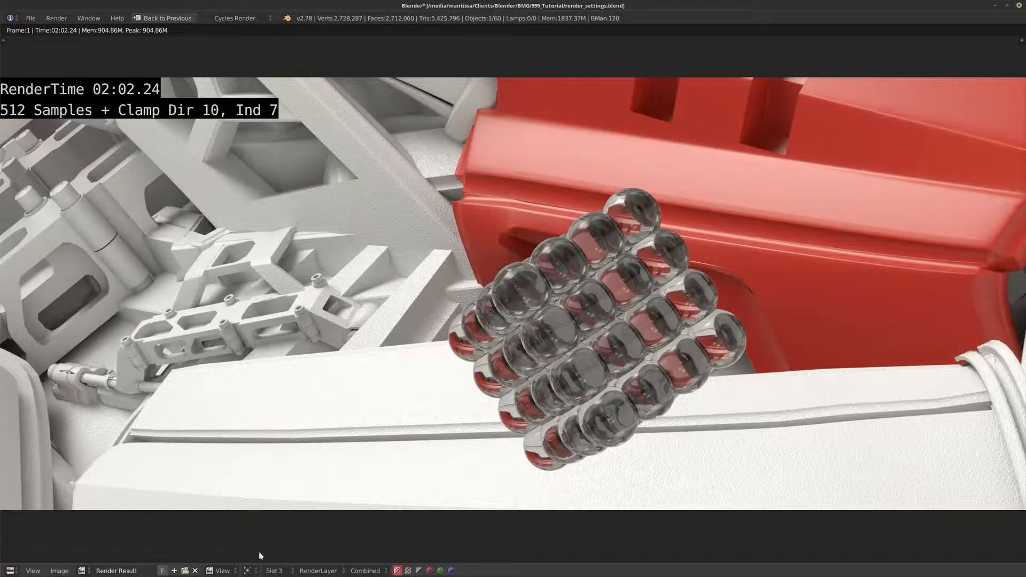
ctrl+scroll(285, 571, up, 1)
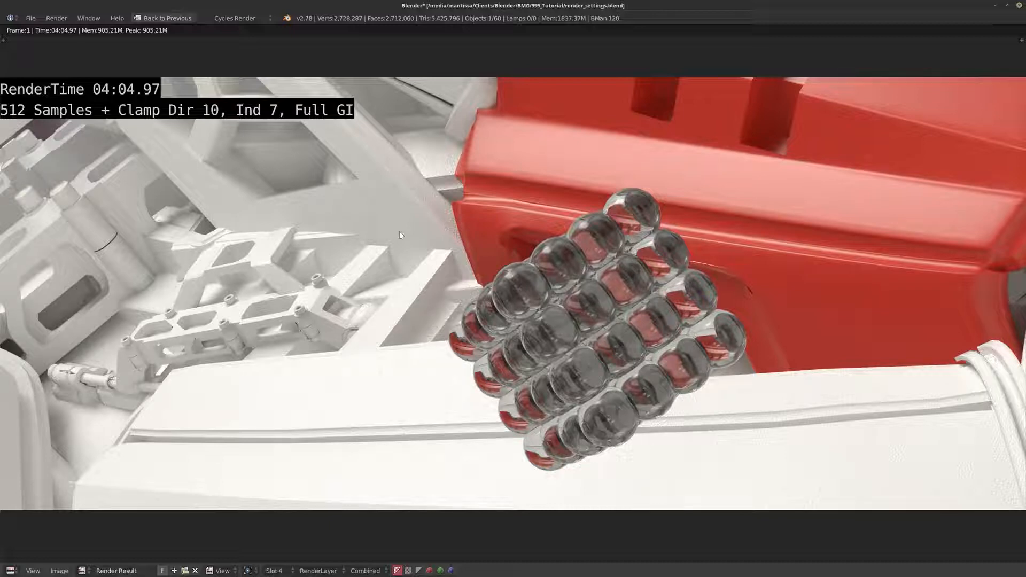
click(166, 18)
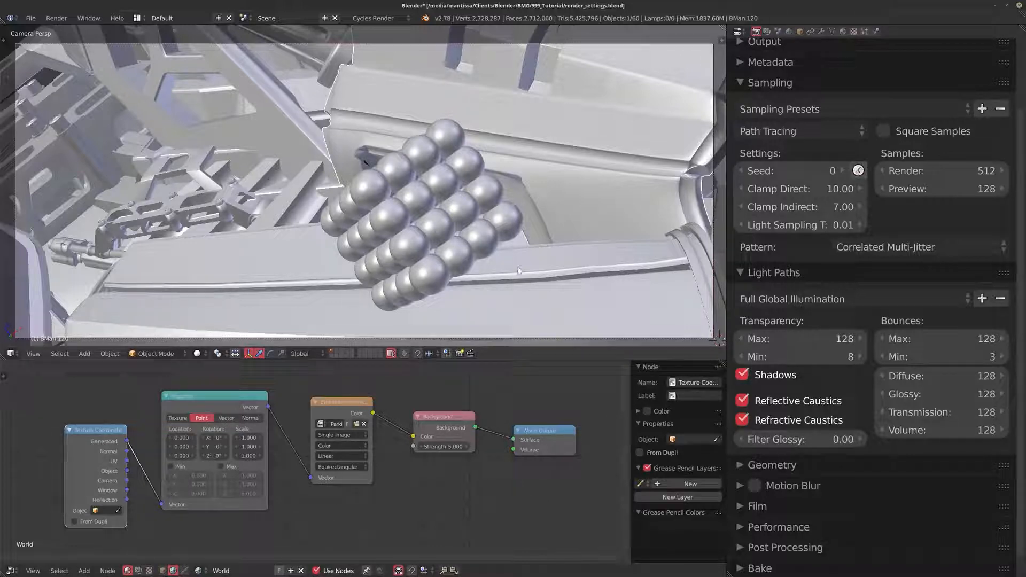
Set Filter Glossy to 1.00 in the light path settings.
click(778, 439)
text(1)
key(Return)
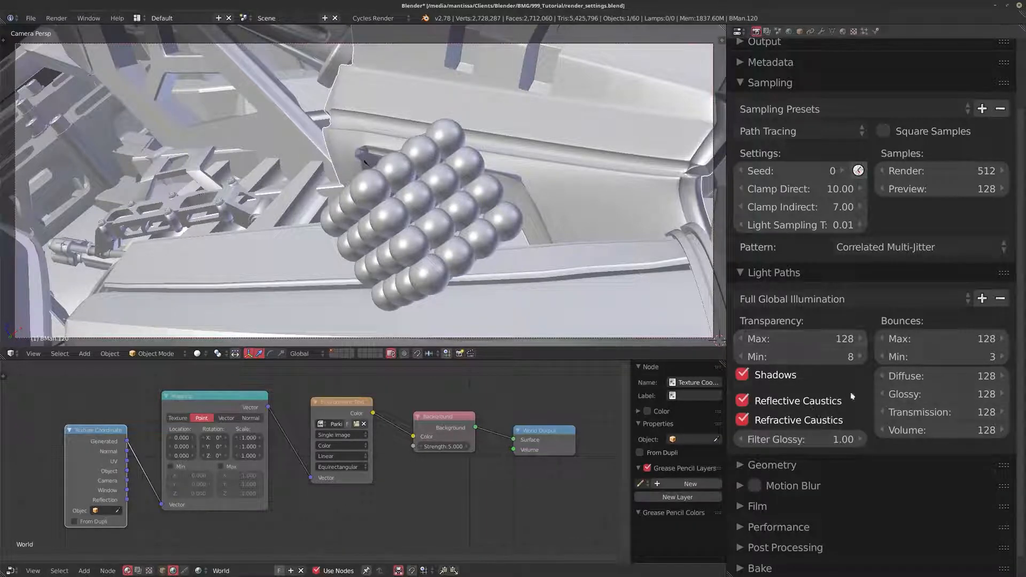
Compare the original render in Slot 1 with the Full GI render in Slot 4 and return to the render settings.
key(F11)
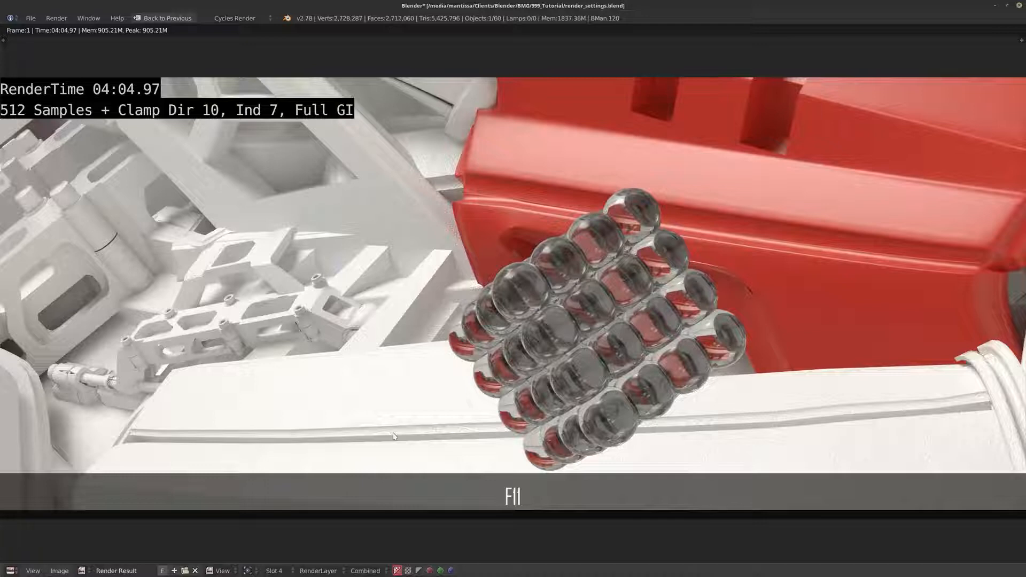
click(274, 571)
click(291, 556)
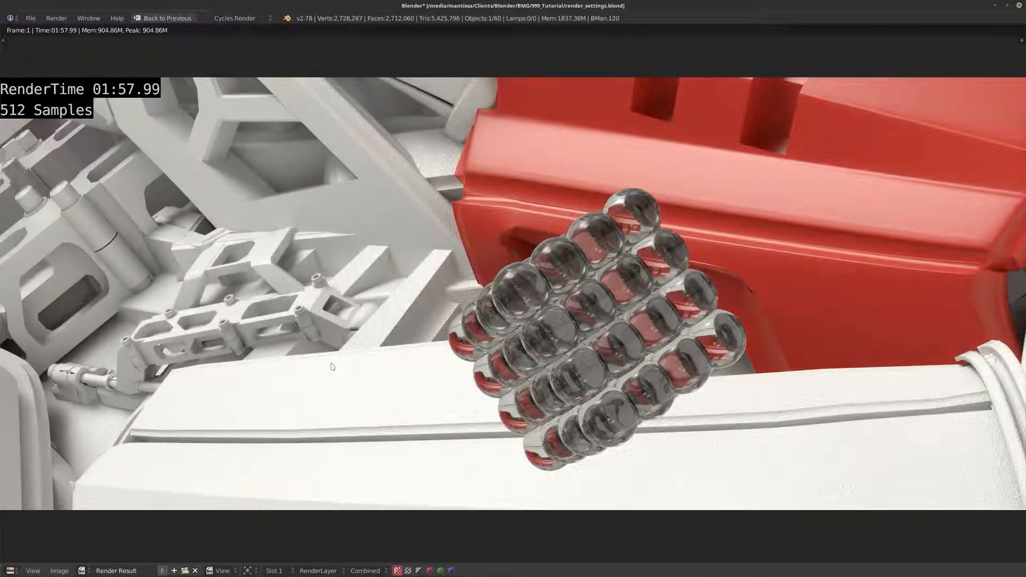
click(282, 569)
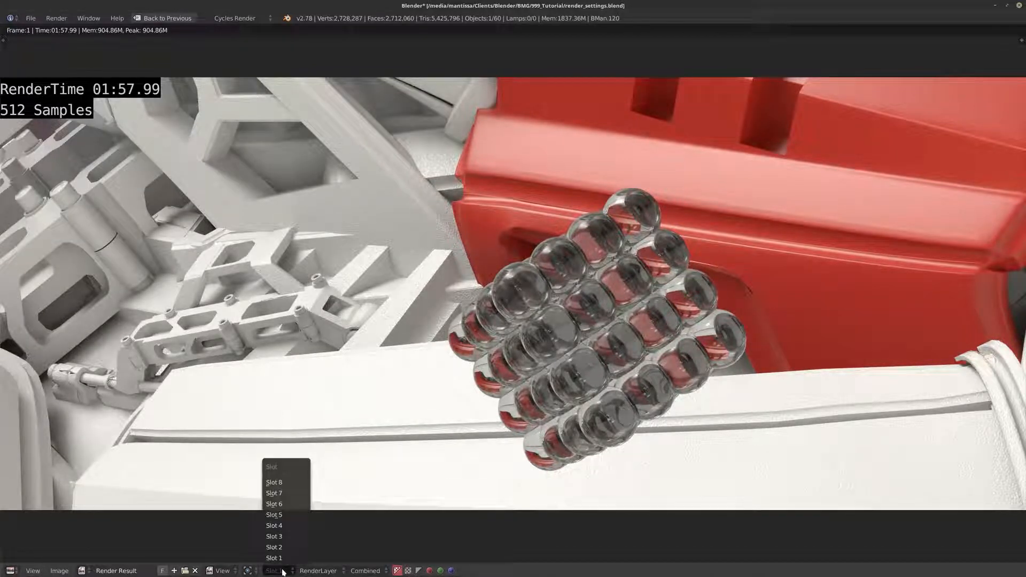
click(283, 526)
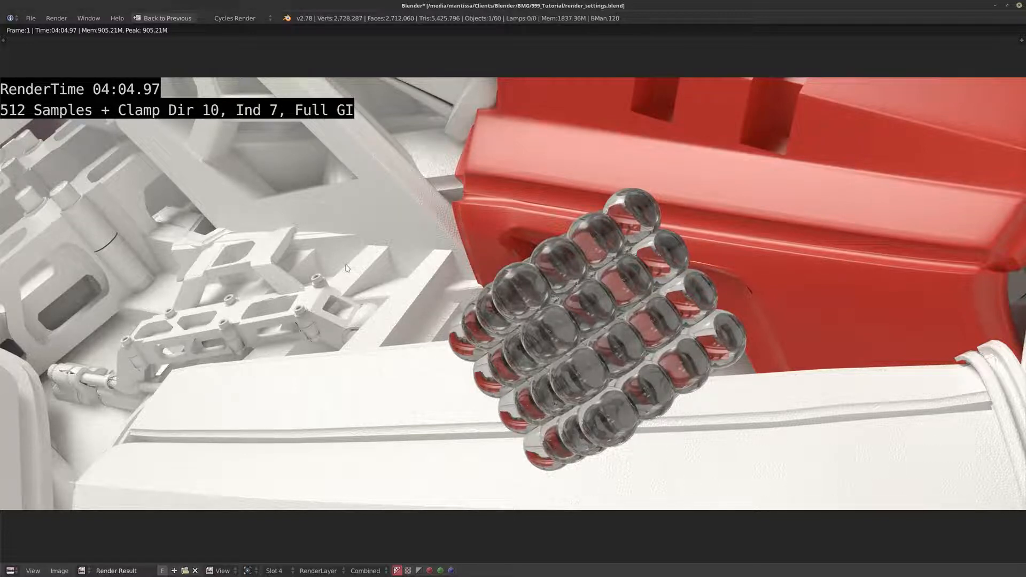
click(276, 570)
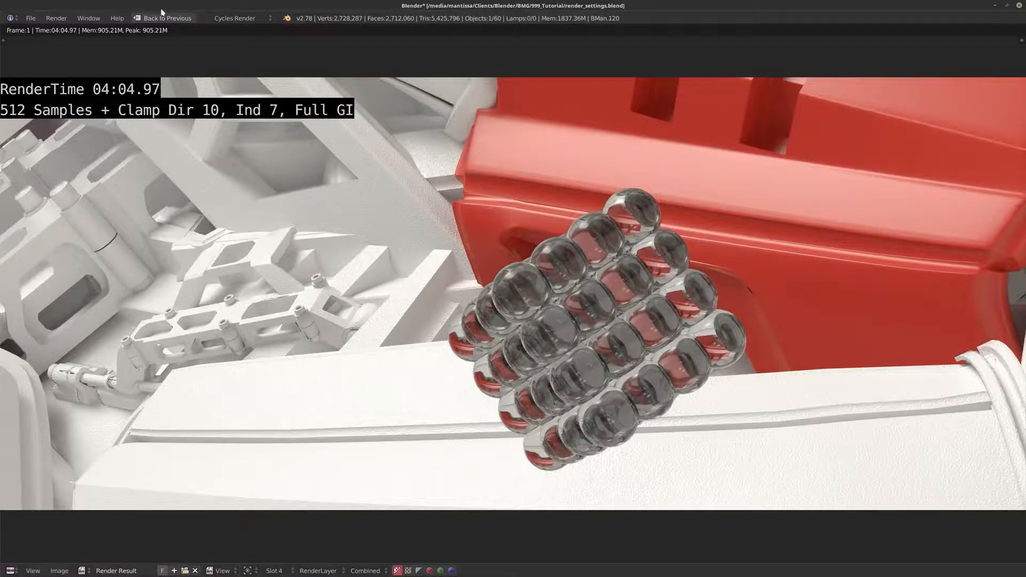
click(163, 18)
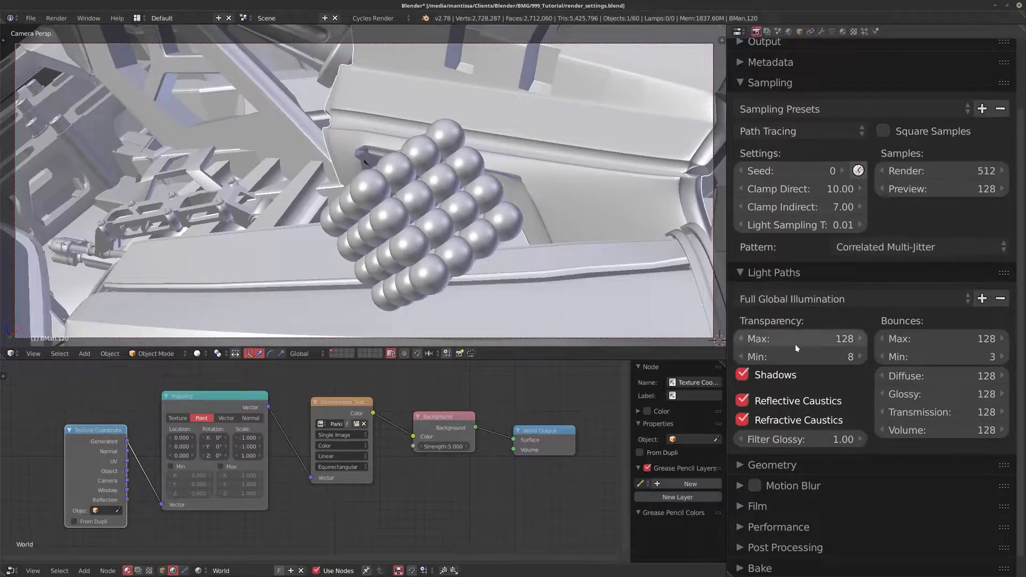